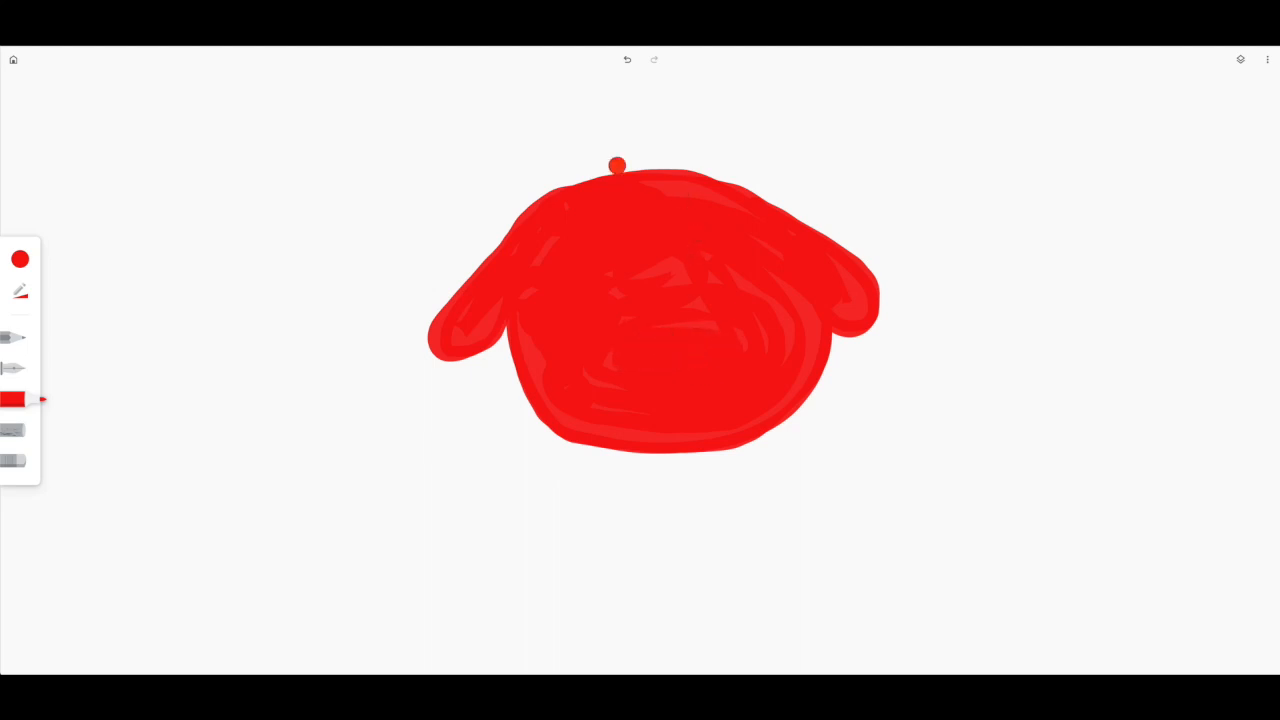
- Thicken the red shirt with marker strokes, rounding its shoulders and widening both sleeves
{"action": "mouse_move", "coordinate": [545, 200]}
{"action": "left_mouse_down"}
{"action": "mouse_move", "coordinate": [609, 180]}
{"action": "mouse_move", "coordinate": [704, 180]}
{"action": "mouse_move", "coordinate": [766, 206]}
{"action": "mouse_move", "coordinate": [824, 262]}
{"action": "left_mouse_up"}
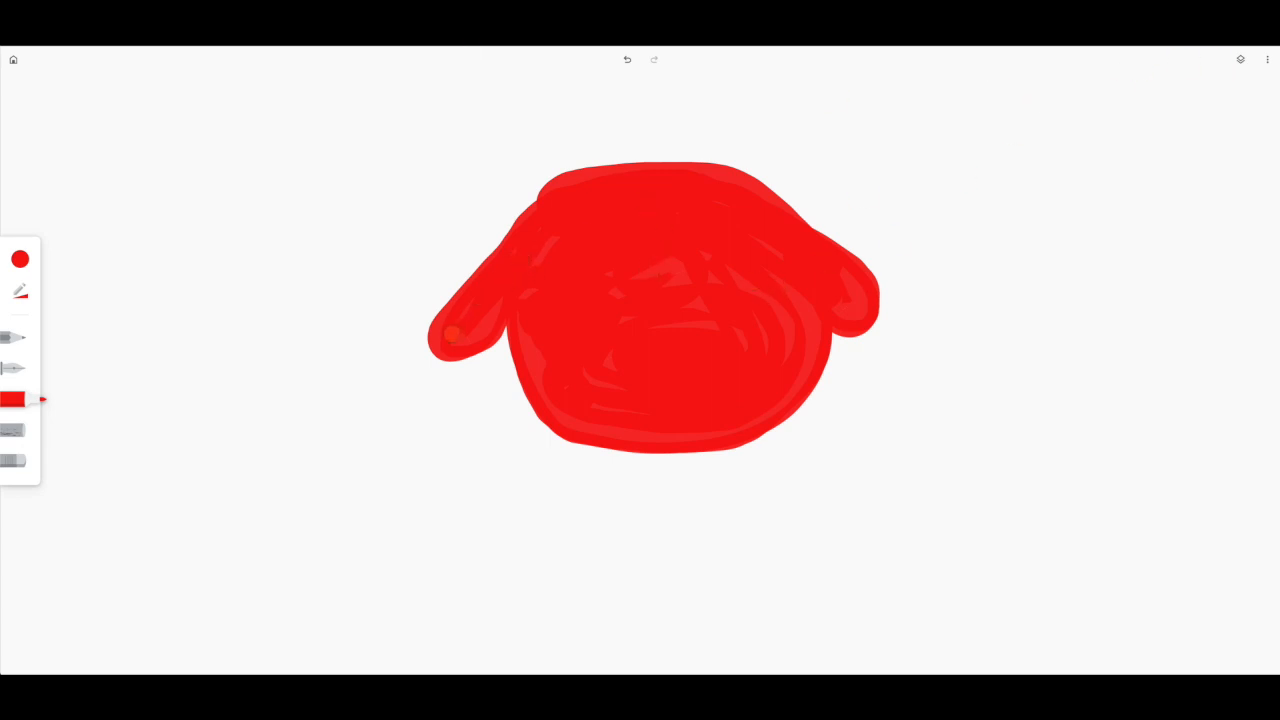
{"action": "mouse_move", "coordinate": [446, 340]}
{"action": "left_mouse_down"}
{"action": "mouse_move", "coordinate": [463, 346]}
{"action": "mouse_move", "coordinate": [517, 312]}
{"action": "left_mouse_up"}
{"action": "mouse_move", "coordinate": [816, 315]}
{"action": "left_mouse_down"}
{"action": "mouse_move", "coordinate": [867, 344]}
{"action": "mouse_move", "coordinate": [890, 310]}
{"action": "mouse_move", "coordinate": [779, 228]}
{"action": "left_mouse_up"}
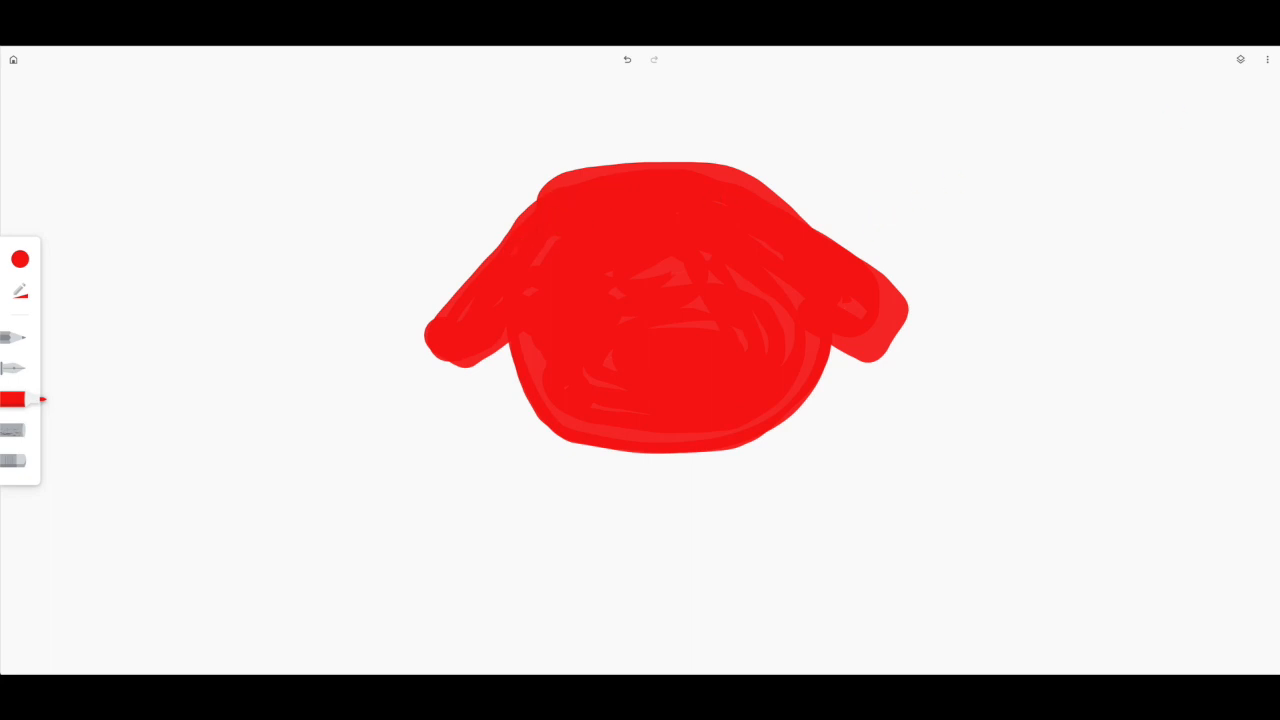
- Add a new layer above the shirt and paint a round yellow head over the collar with the marker
{"action": "left_click", "coordinate": [1241, 60]}
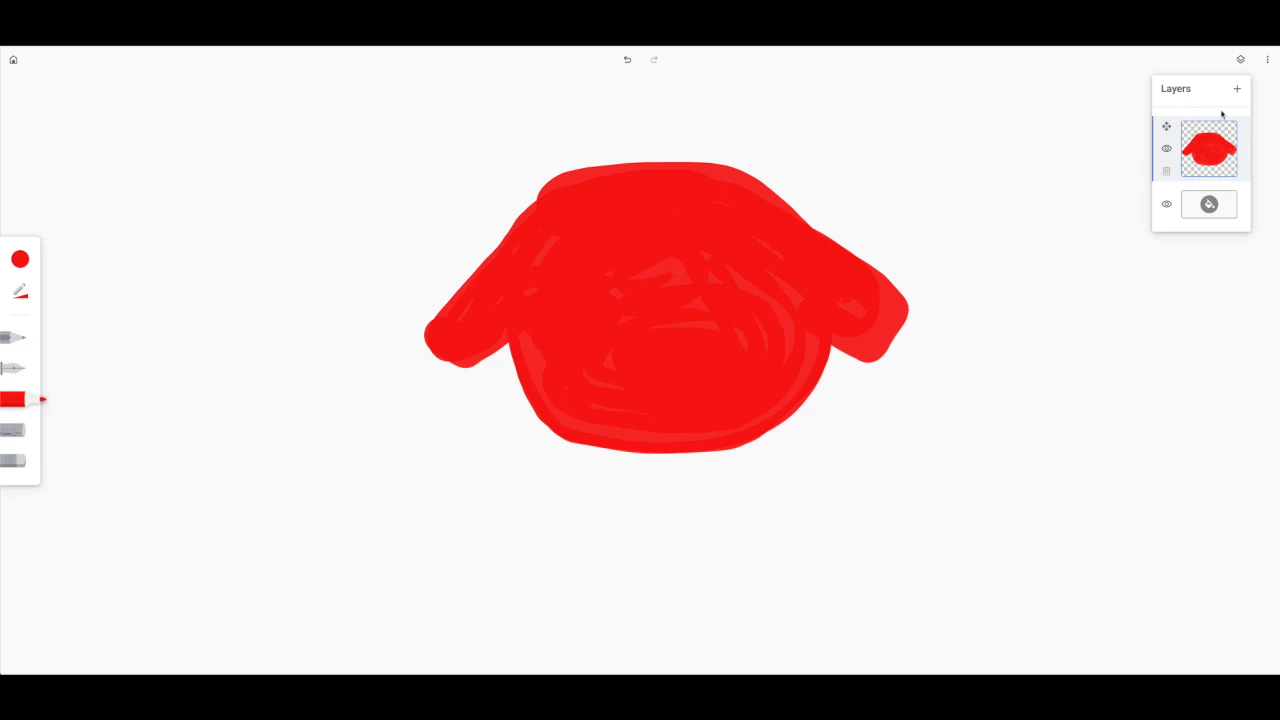
{"action": "left_click", "coordinate": [1237, 89]}
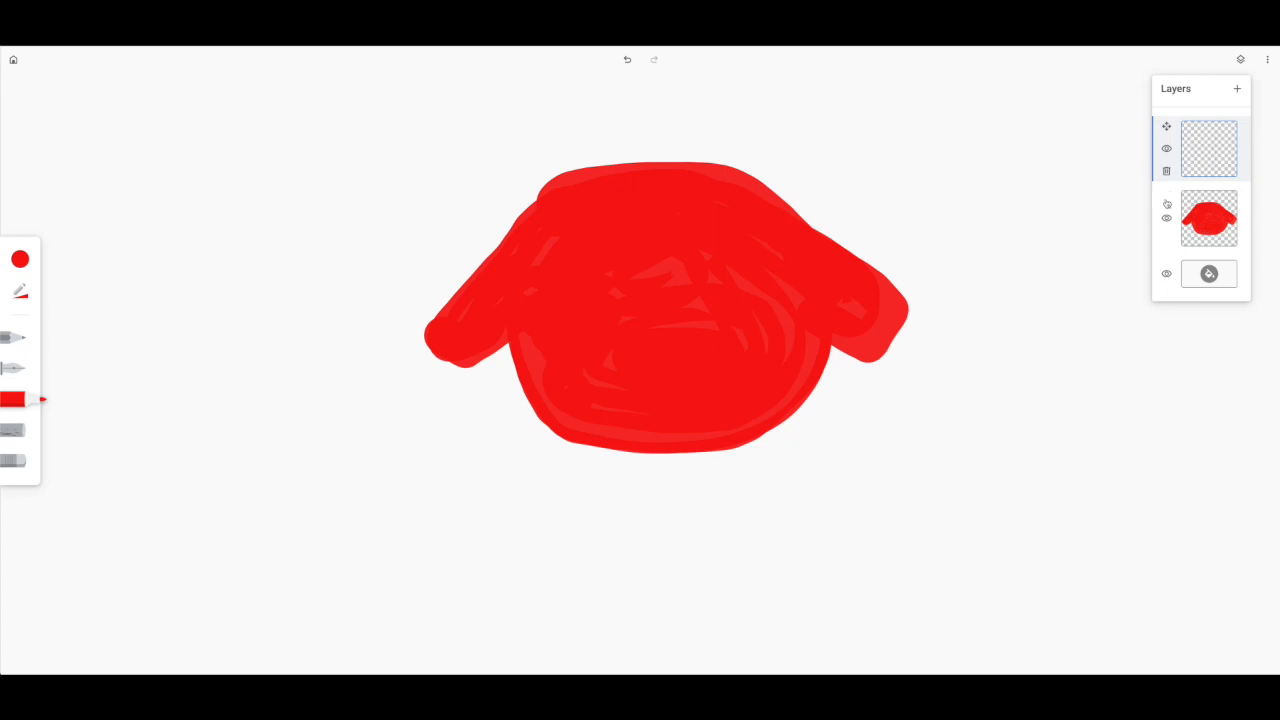
{"action": "left_click", "coordinate": [21, 260]}
{"action": "left_click_drag", "start_coordinate": [218, 413], "coordinate": [92, 418]}
{"action": "mouse_move", "coordinate": [76, 284]}
{"action": "left_mouse_down"}
{"action": "mouse_move", "coordinate": [57, 274]}
{"action": "mouse_move", "coordinate": [77, 298]}
{"action": "mouse_move", "coordinate": [164, 291]}
{"action": "left_mouse_up"}
{"action": "mouse_move", "coordinate": [606, 106]}
{"action": "left_mouse_down"}
{"action": "mouse_move", "coordinate": [580, 173]}
{"action": "mouse_move", "coordinate": [612, 201]}
{"action": "mouse_move", "coordinate": [669, 214]}
{"action": "mouse_move", "coordinate": [702, 205]}
{"action": "mouse_move", "coordinate": [720, 167]}
{"action": "mouse_move", "coordinate": [698, 122]}
{"action": "mouse_move", "coordinate": [643, 102]}
{"action": "mouse_move", "coordinate": [594, 117]}
{"action": "mouse_move", "coordinate": [586, 146]}
{"action": "mouse_move", "coordinate": [623, 176]}
{"action": "mouse_move", "coordinate": [686, 172]}
{"action": "mouse_move", "coordinate": [640, 132]}
{"action": "mouse_move", "coordinate": [608, 149]}
{"action": "mouse_move", "coordinate": [646, 185]}
{"action": "mouse_move", "coordinate": [671, 144]}
{"action": "mouse_move", "coordinate": [632, 166]}
{"action": "mouse_move", "coordinate": [685, 160]}
{"action": "mouse_move", "coordinate": [616, 149]}
{"action": "mouse_move", "coordinate": [658, 183]}
{"action": "left_mouse_up"}
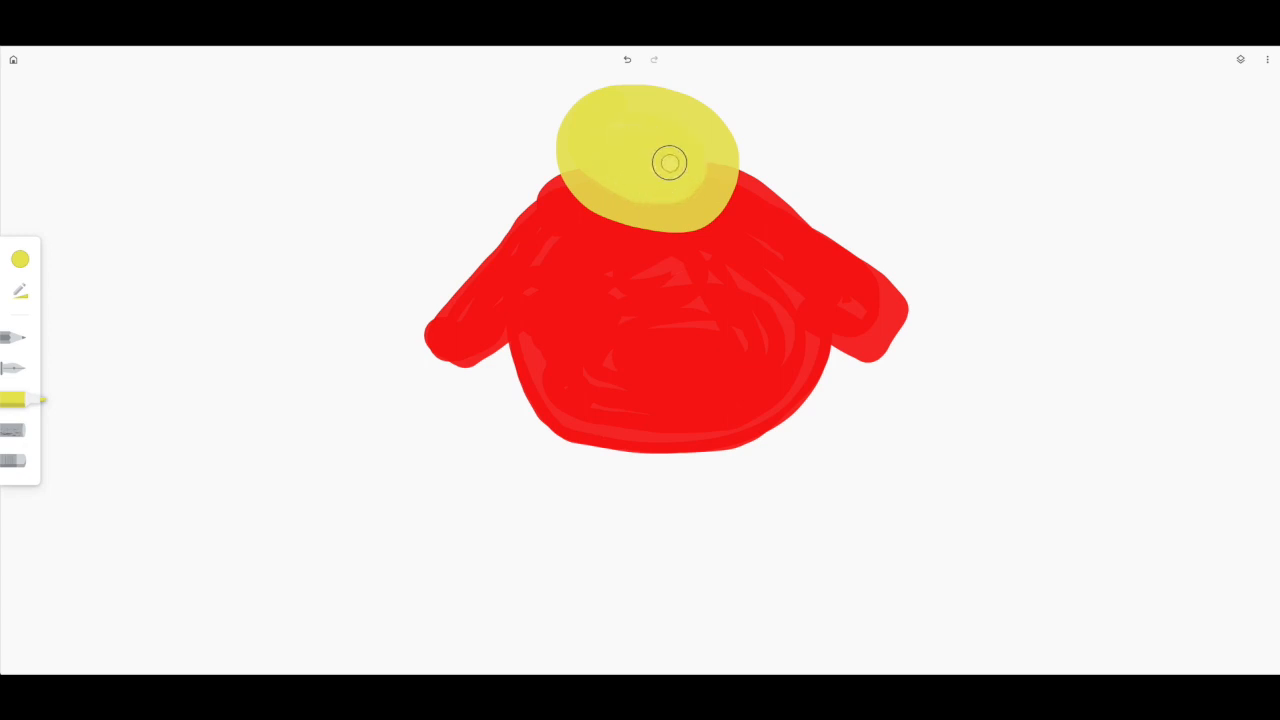
- Raise the marker's opacity to 100 and repaint the head as a larger, solid yellow circle
{"action": "left_click", "coordinate": [20, 291]}
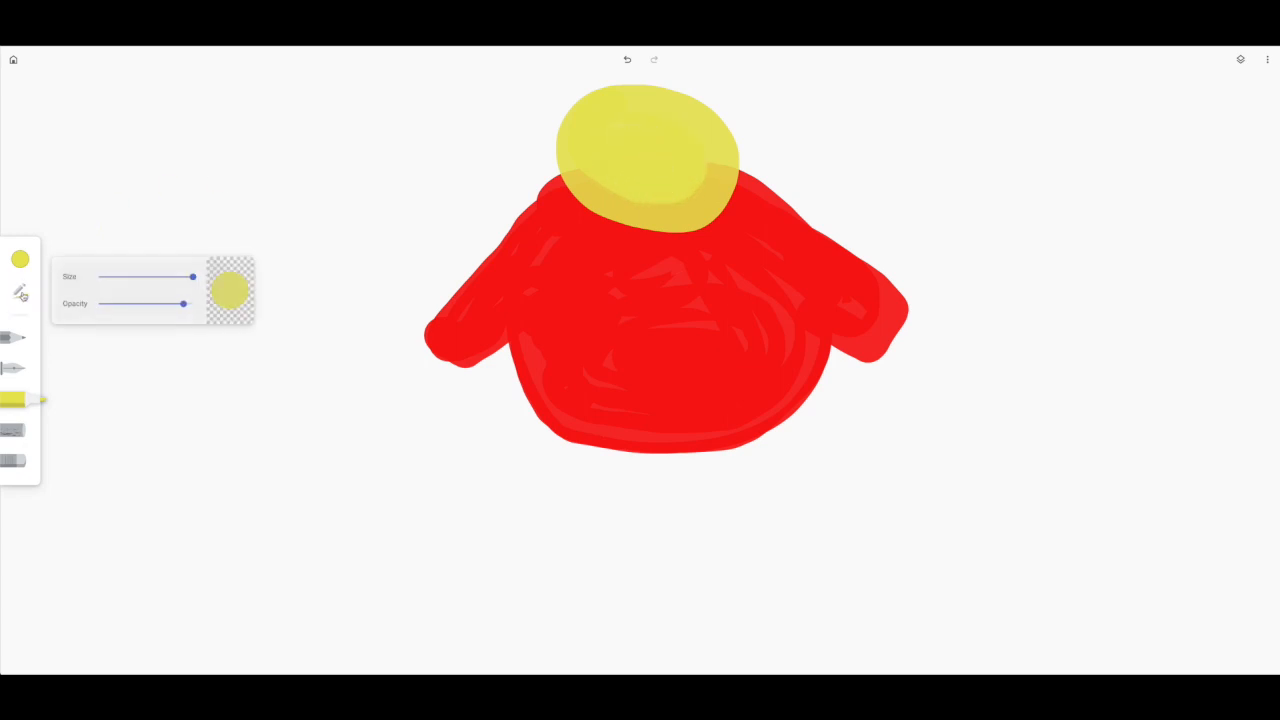
{"action": "left_click_drag", "start_coordinate": [182, 304], "coordinate": [192, 303]}
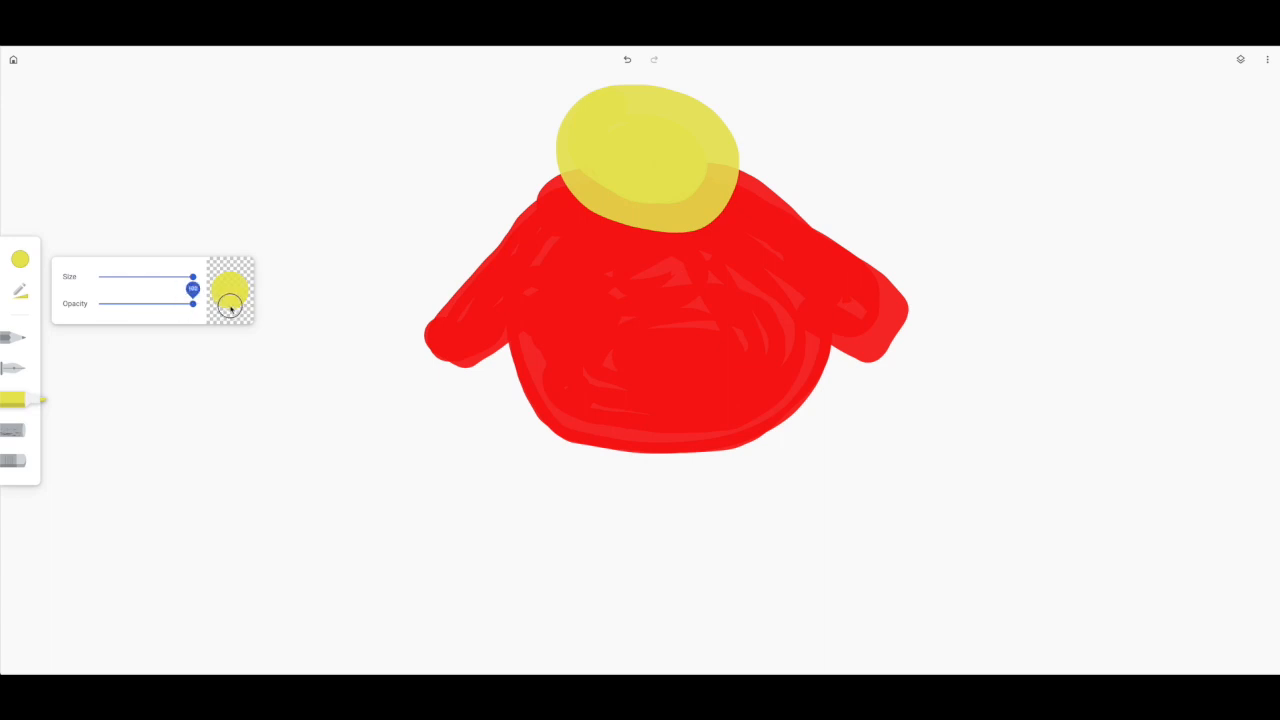
{"action": "left_click", "coordinate": [614, 201]}
{"action": "mouse_move", "coordinate": [614, 201]}
{"action": "left_mouse_down"}
{"action": "mouse_move", "coordinate": [588, 171]}
{"action": "mouse_move", "coordinate": [580, 183]}
{"action": "mouse_move", "coordinate": [630, 218]}
{"action": "mouse_move", "coordinate": [709, 200]}
{"action": "mouse_move", "coordinate": [714, 174]}
{"action": "mouse_move", "coordinate": [683, 118]}
{"action": "left_mouse_up"}
{"action": "mouse_move", "coordinate": [590, 113]}
{"action": "left_mouse_down"}
{"action": "mouse_move", "coordinate": [560, 163]}
{"action": "mouse_move", "coordinate": [576, 205]}
{"action": "mouse_move", "coordinate": [610, 233]}
{"action": "mouse_move", "coordinate": [681, 236]}
{"action": "mouse_move", "coordinate": [721, 183]}
{"action": "mouse_move", "coordinate": [716, 151]}
{"action": "mouse_move", "coordinate": [678, 102]}
{"action": "mouse_move", "coordinate": [606, 97]}
{"action": "mouse_move", "coordinate": [573, 109]}
{"action": "mouse_move", "coordinate": [552, 144]}
{"action": "mouse_move", "coordinate": [573, 219]}
{"action": "mouse_move", "coordinate": [657, 240]}
{"action": "mouse_move", "coordinate": [699, 224]}
{"action": "left_mouse_up"}
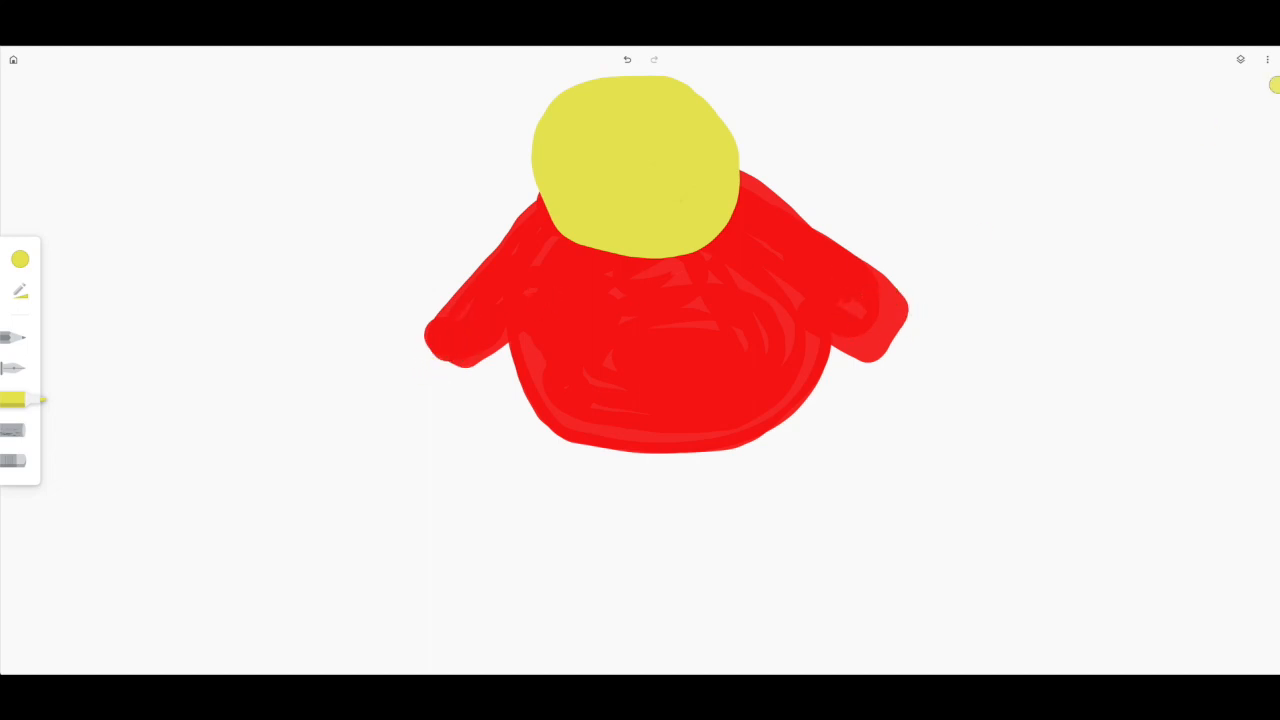
- Add a new layer, place it beneath the red shirt layer, and paint a yellow hand at the end of each sleeve
{"action": "left_click", "coordinate": [1240, 60]}
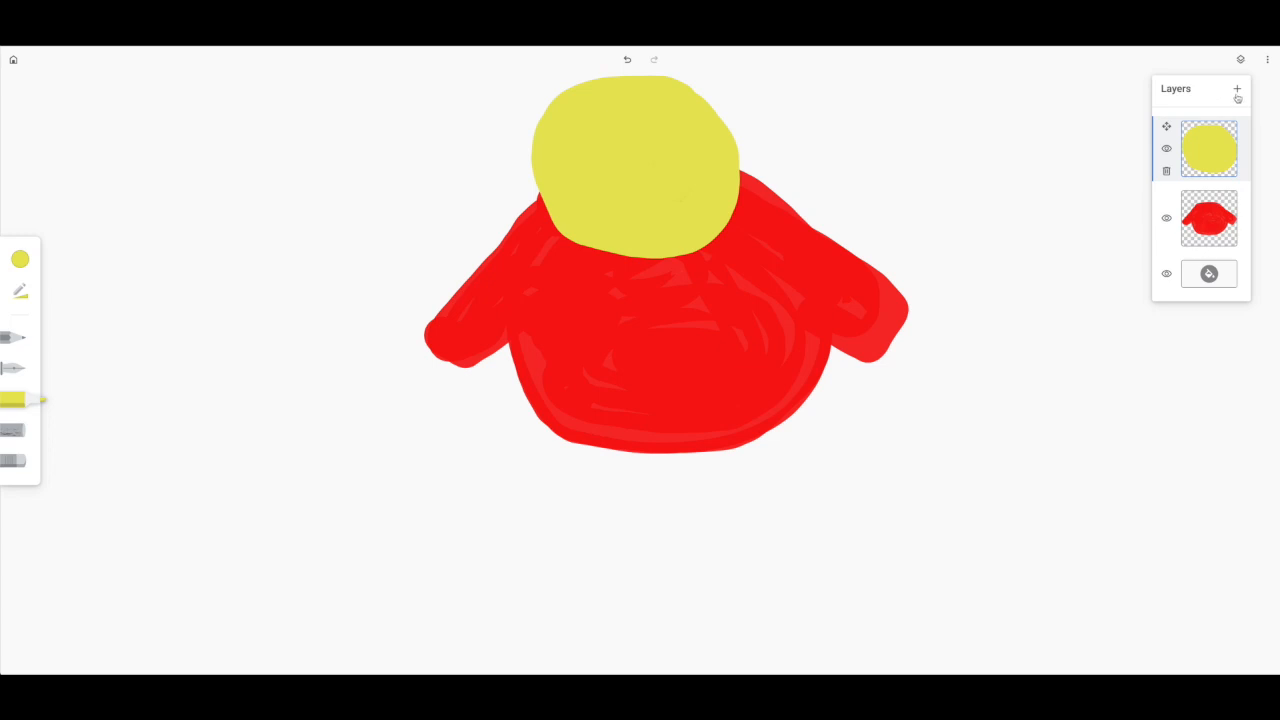
{"action": "left_click", "coordinate": [1238, 90]}
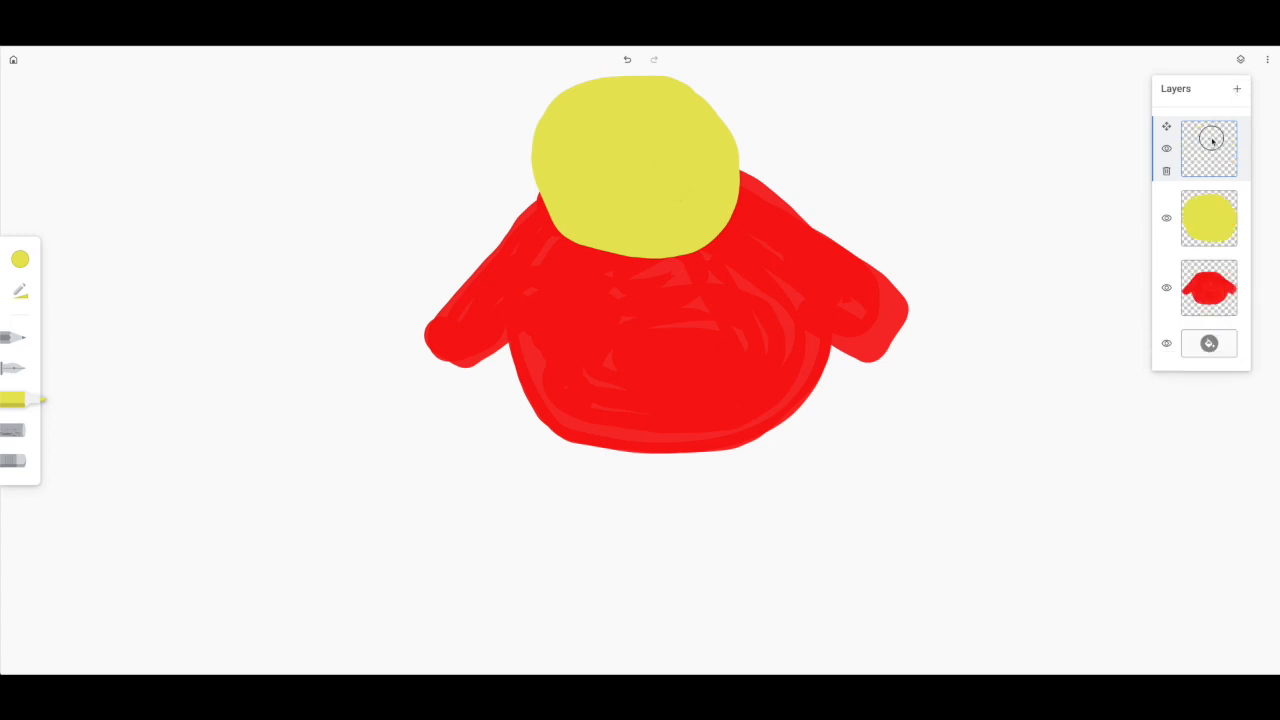
{"action": "left_click_drag", "start_coordinate": [1212, 150], "coordinate": [1198, 323]}
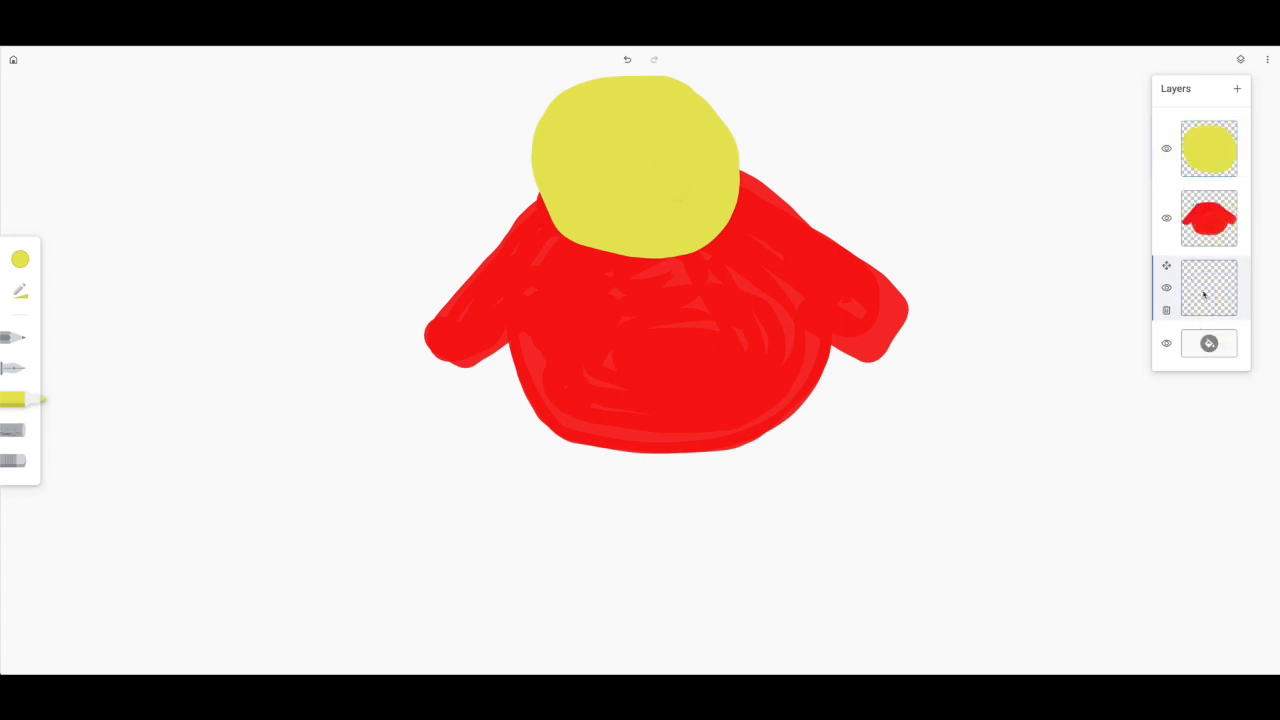
{"action": "mouse_move", "coordinate": [443, 351]}
{"action": "left_mouse_down"}
{"action": "mouse_move", "coordinate": [434, 343]}
{"action": "mouse_move", "coordinate": [429, 369]}
{"action": "mouse_move", "coordinate": [454, 354]}
{"action": "mouse_move", "coordinate": [417, 369]}
{"action": "mouse_move", "coordinate": [436, 330]}
{"action": "left_mouse_up"}
{"action": "mouse_move", "coordinate": [903, 306]}
{"action": "left_mouse_down"}
{"action": "mouse_move", "coordinate": [907, 350]}
{"action": "mouse_move", "coordinate": [863, 347]}
{"action": "left_mouse_up"}
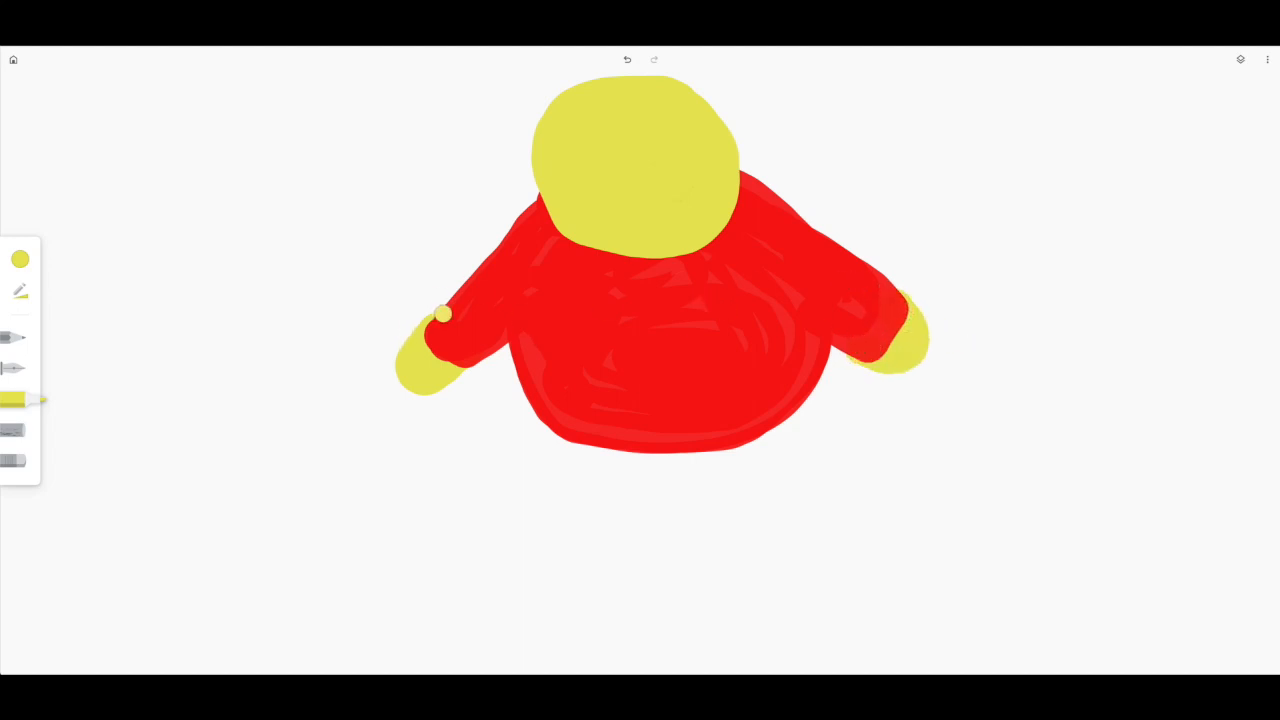
- Erase the excess yellow around the edges of both hands to tidy their shape
{"action": "left_click", "coordinate": [23, 463]}
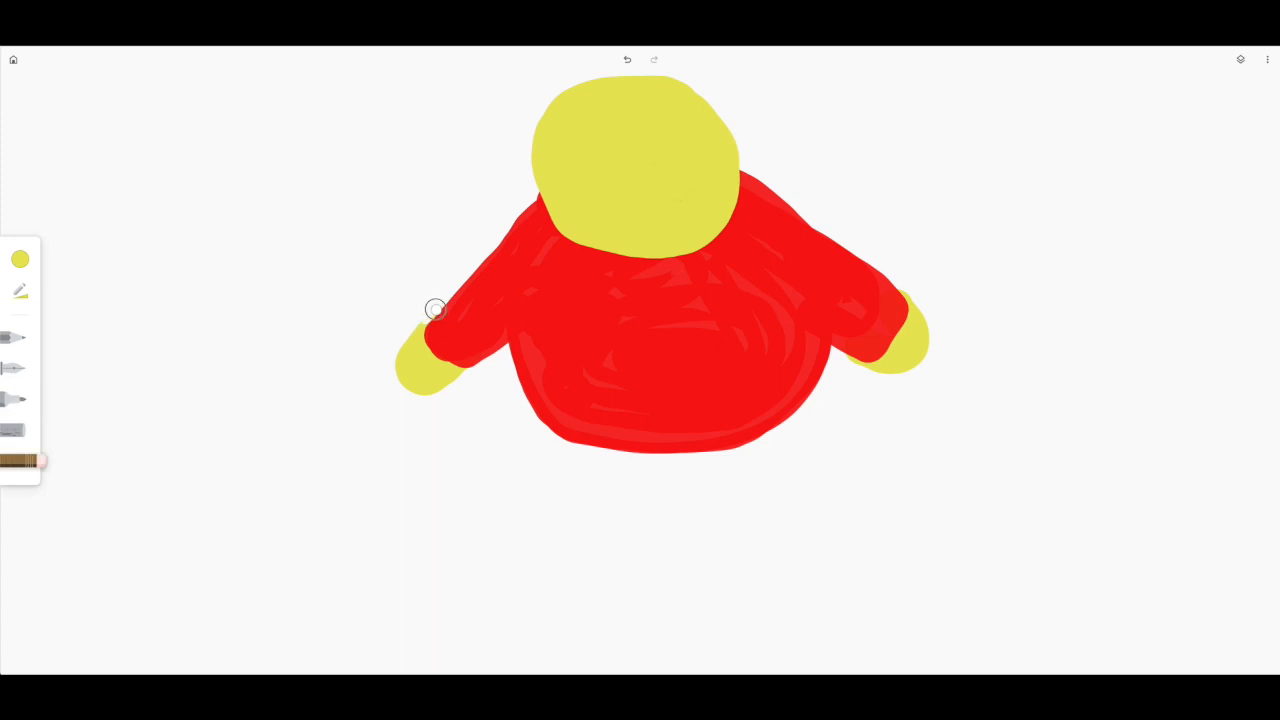
{"action": "left_click_drag", "start_coordinate": [396, 355], "coordinate": [402, 412]}
{"action": "left_click_drag", "start_coordinate": [846, 356], "coordinate": [900, 377]}
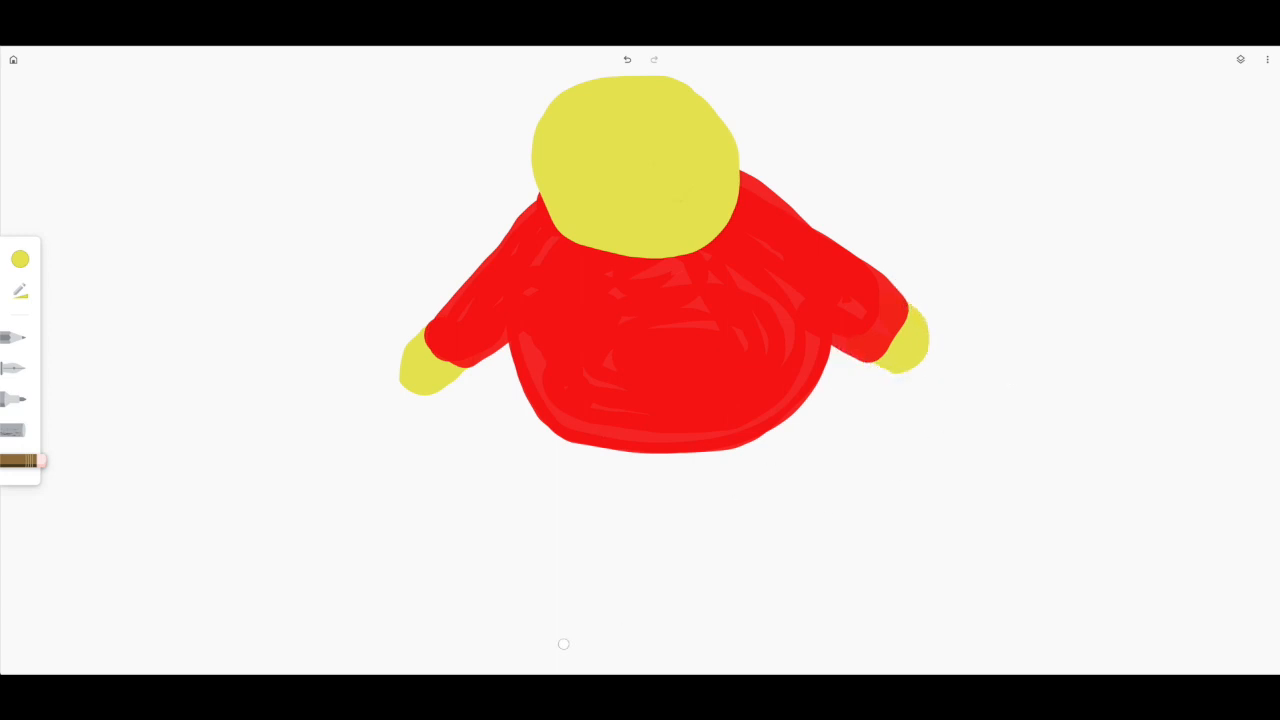
- Switch the marker to blue and paint two solid trouser legs below the shirt on the hands layer
{"action": "left_click", "coordinate": [20, 401]}
{"action": "left_click", "coordinate": [21, 262]}
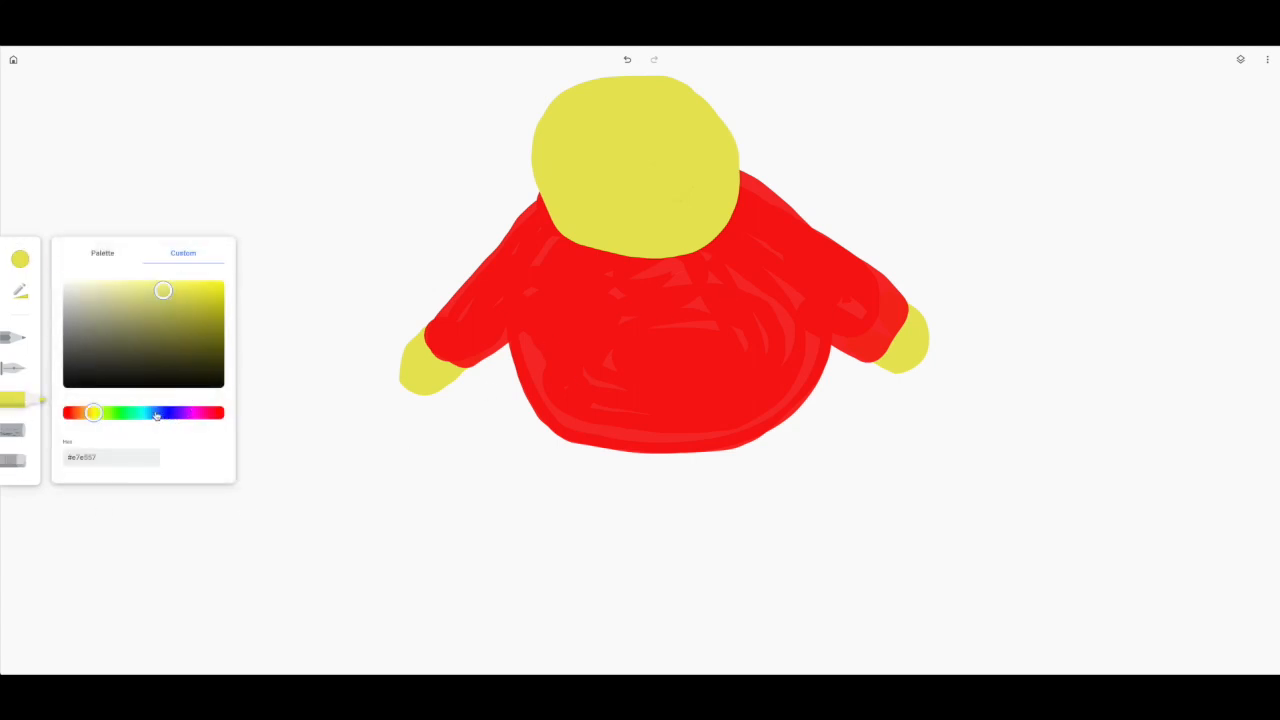
{"action": "left_click", "coordinate": [156, 415]}
{"action": "mouse_move", "coordinate": [546, 417]}
{"action": "left_mouse_down"}
{"action": "mouse_move", "coordinate": [549, 406]}
{"action": "mouse_move", "coordinate": [553, 440]}
{"action": "left_mouse_up"}
{"action": "mouse_move", "coordinate": [577, 520]}
{"action": "left_mouse_down"}
{"action": "mouse_move", "coordinate": [646, 517]}
{"action": "mouse_move", "coordinate": [640, 425]}
{"action": "left_mouse_up"}
{"action": "mouse_move", "coordinate": [630, 510]}
{"action": "left_mouse_down"}
{"action": "mouse_move", "coordinate": [606, 439]}
{"action": "mouse_move", "coordinate": [616, 495]}
{"action": "mouse_move", "coordinate": [585, 459]}
{"action": "mouse_move", "coordinate": [600, 489]}
{"action": "left_mouse_up"}
{"action": "mouse_move", "coordinate": [701, 431]}
{"action": "left_mouse_down"}
{"action": "mouse_move", "coordinate": [730, 522]}
{"action": "mouse_move", "coordinate": [742, 512]}
{"action": "left_mouse_up"}
{"action": "left_click_drag", "start_coordinate": [791, 458], "coordinate": [795, 505]}
{"action": "mouse_move", "coordinate": [785, 404]}
{"action": "left_mouse_down"}
{"action": "mouse_move", "coordinate": [772, 479]}
{"action": "mouse_move", "coordinate": [757, 444]}
{"action": "mouse_move", "coordinate": [756, 492]}
{"action": "mouse_move", "coordinate": [733, 444]}
{"action": "left_mouse_up"}
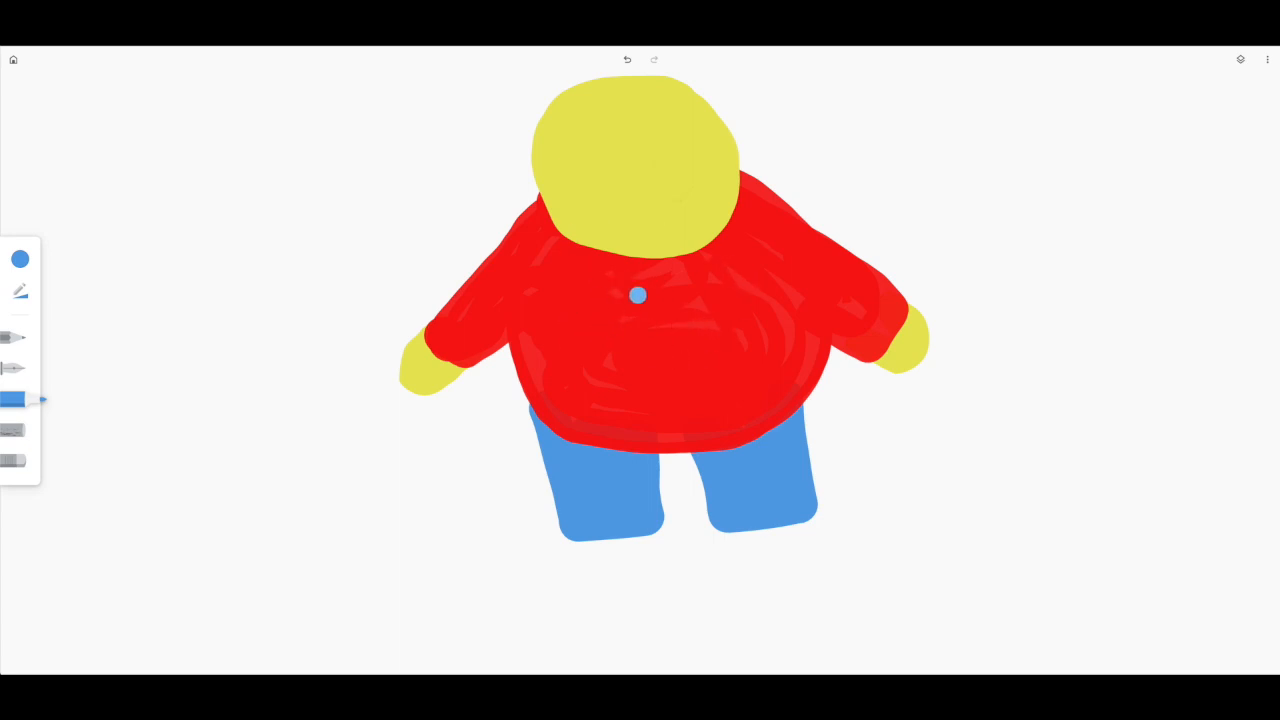
- Add a new empty layer above the yellow head layer
{"action": "left_click", "coordinate": [1241, 60]}
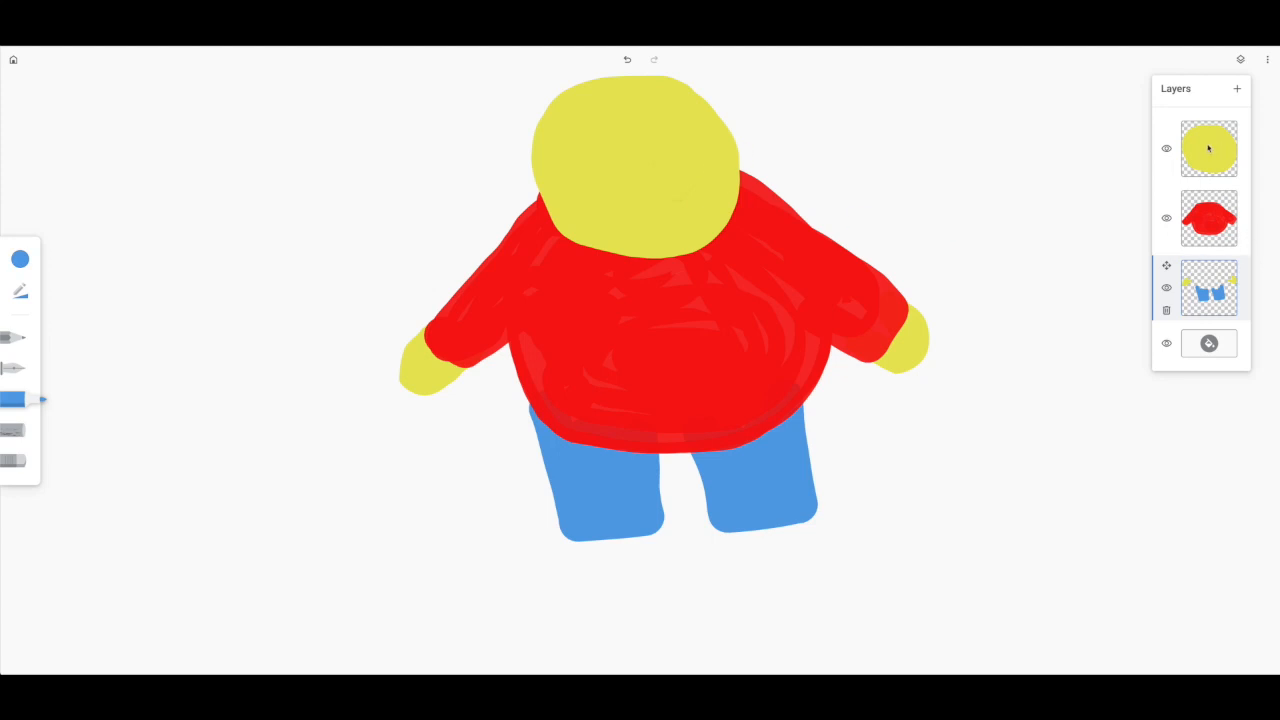
{"action": "left_click", "coordinate": [1208, 148]}
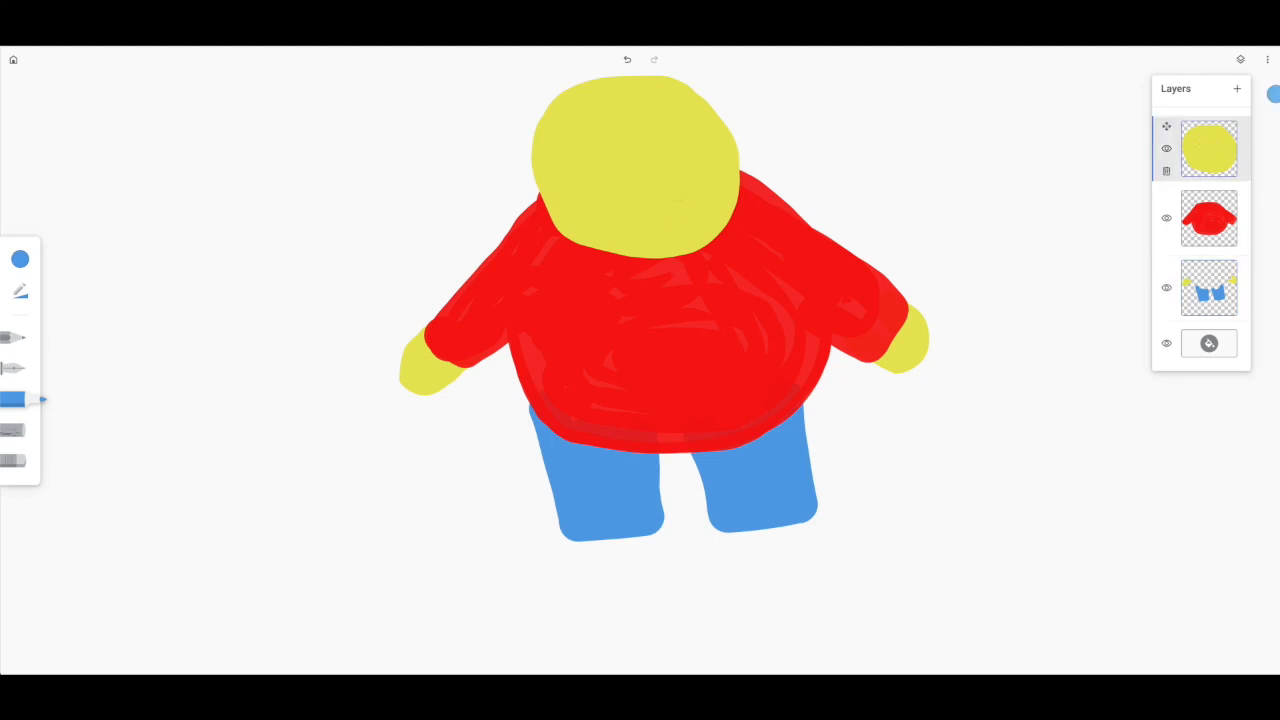
{"action": "left_click", "coordinate": [1238, 90]}
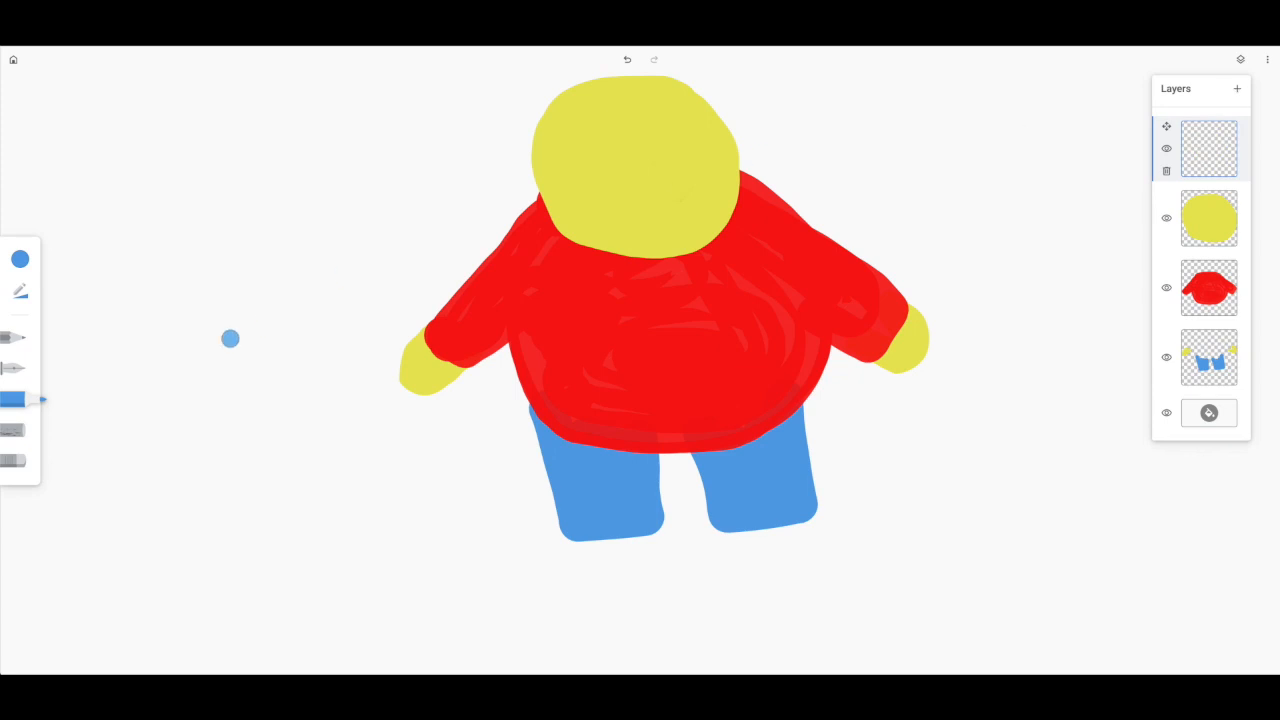
- Reduce the marker to a small size and draw short slanted blue lines as facial features on the upper half of the head
{"action": "left_click", "coordinate": [33, 402]}
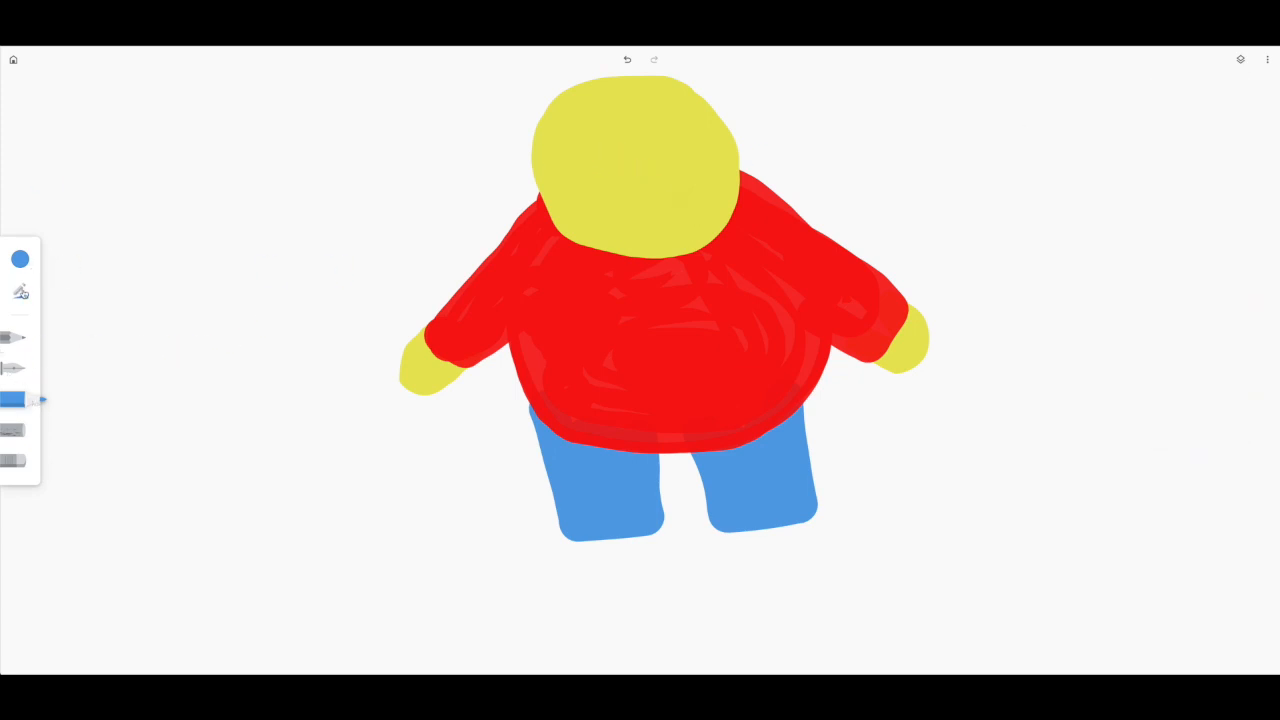
{"action": "left_click", "coordinate": [20, 291]}
{"action": "left_click_drag", "start_coordinate": [194, 277], "coordinate": [105, 279]}
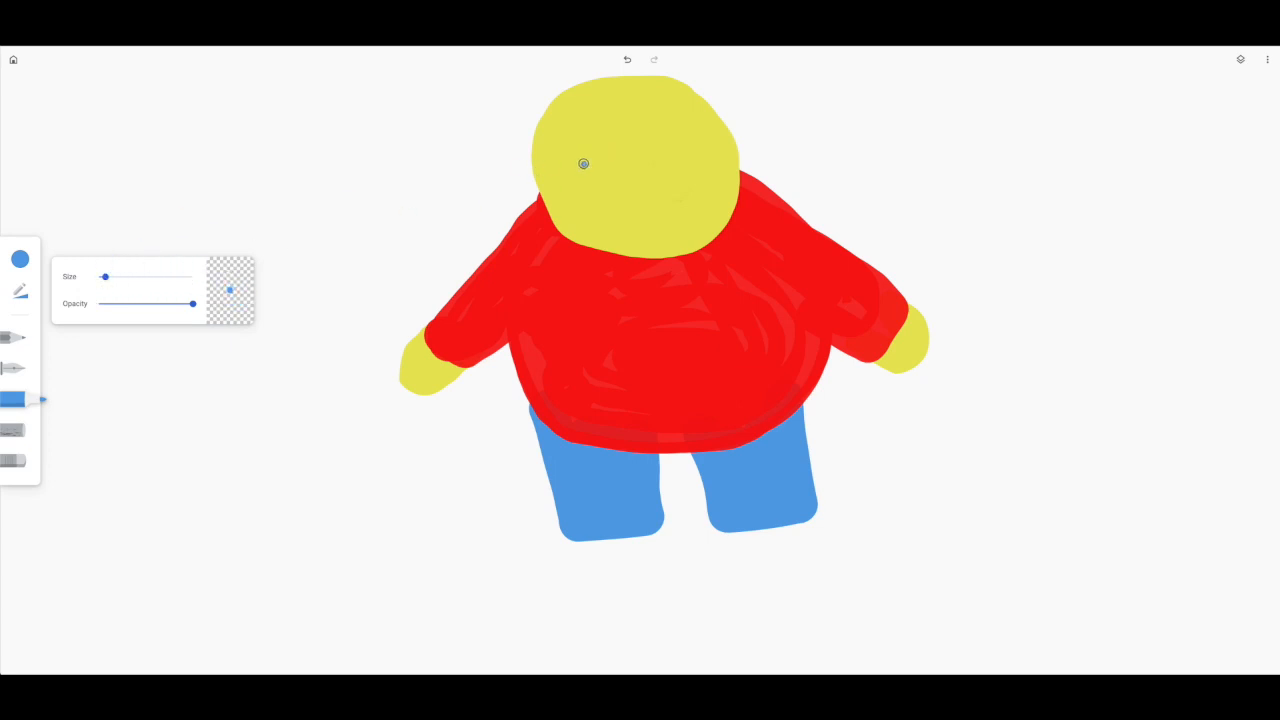
{"action": "left_click_drag", "start_coordinate": [614, 147], "coordinate": [582, 167]}
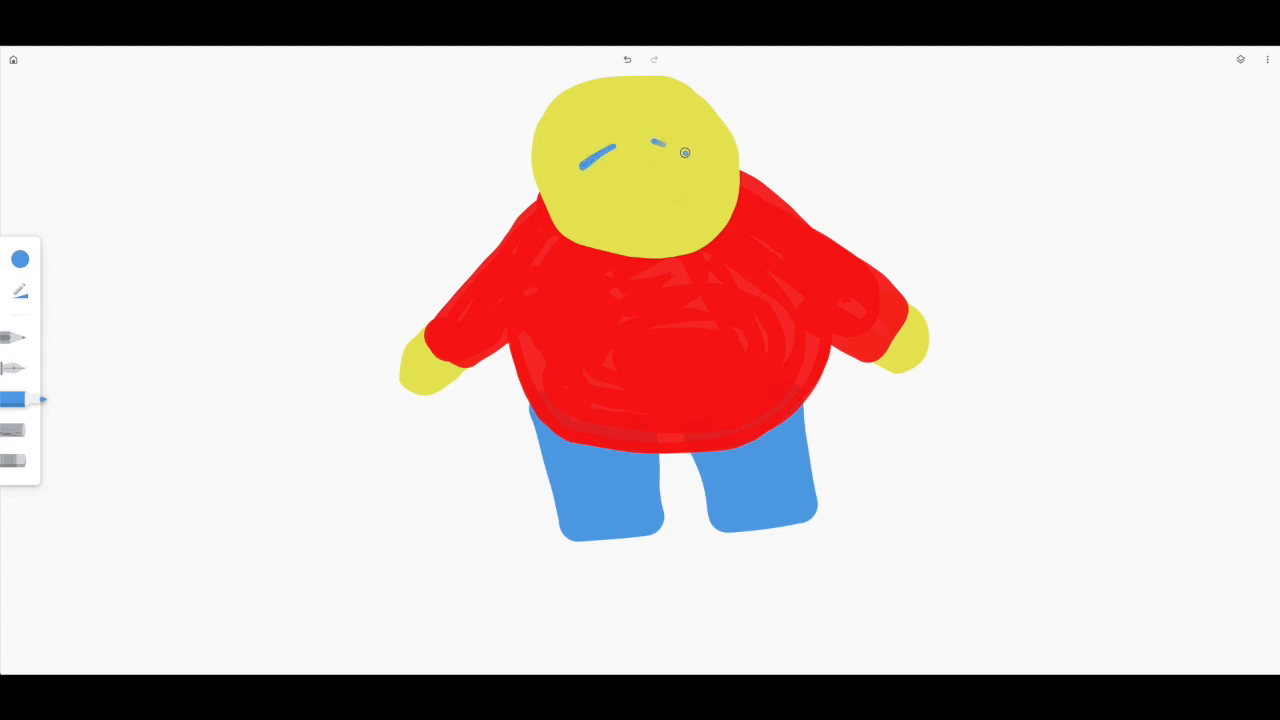